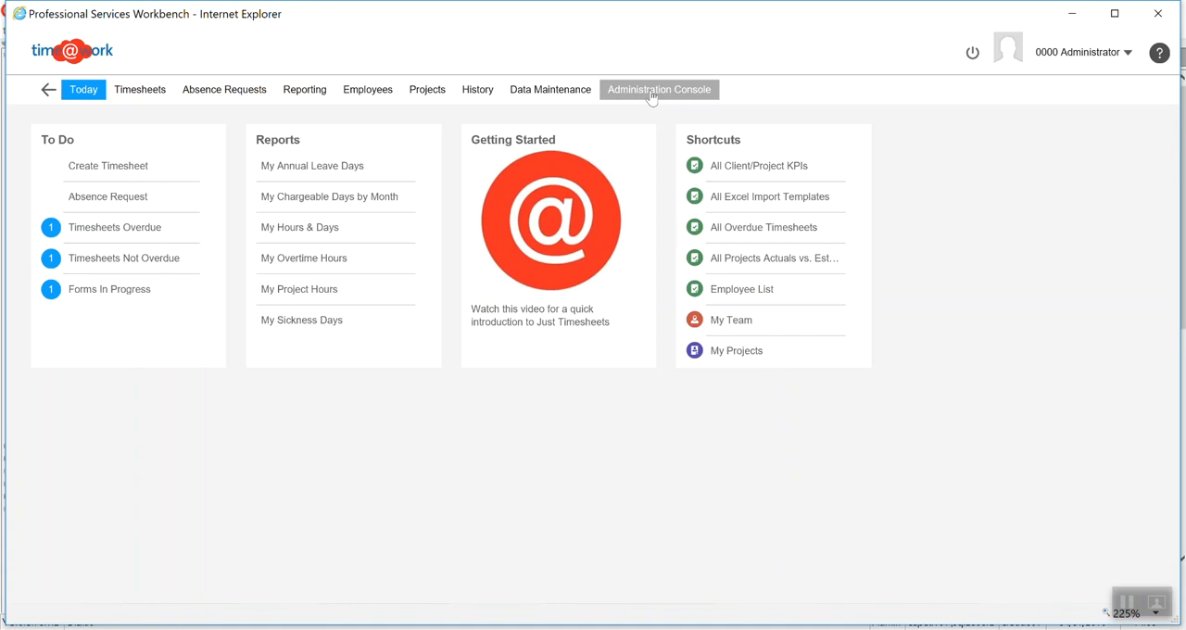
# Open the Modify Timesheet Data profile from the data modification tools of the Administration Console
pyautogui.click(653, 91)
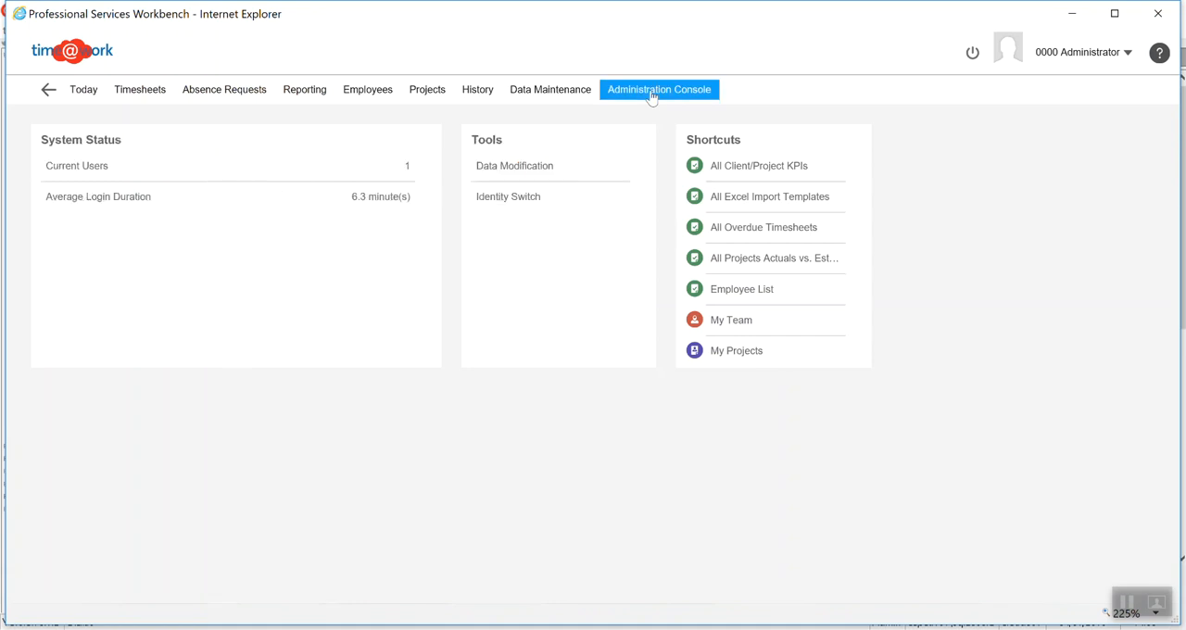
pyautogui.click(505, 171)
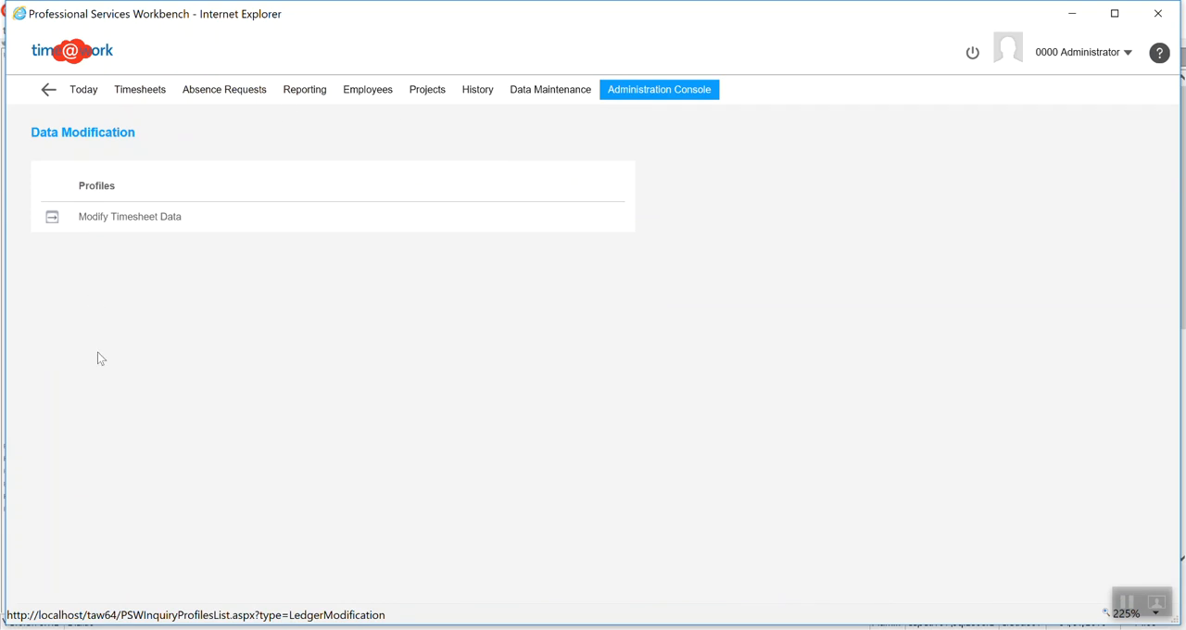
pyautogui.click(52, 217)
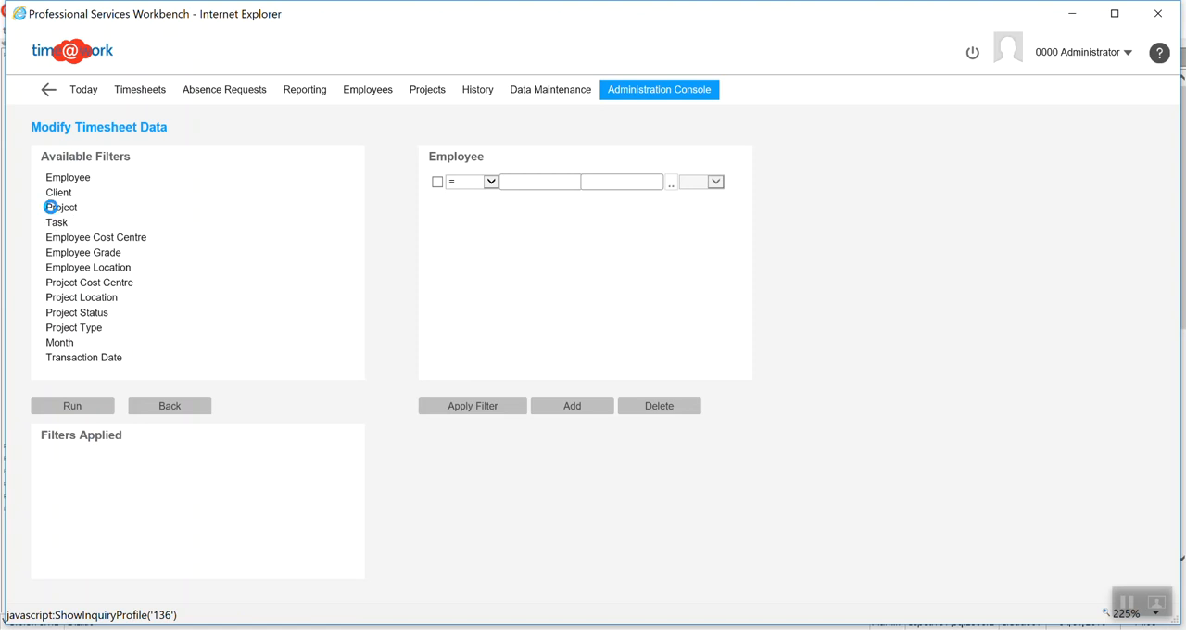
# Filter the timesheet data to project 0001-002 and run the query
pyautogui.click(53, 211)
pyautogui.click(214, 336)
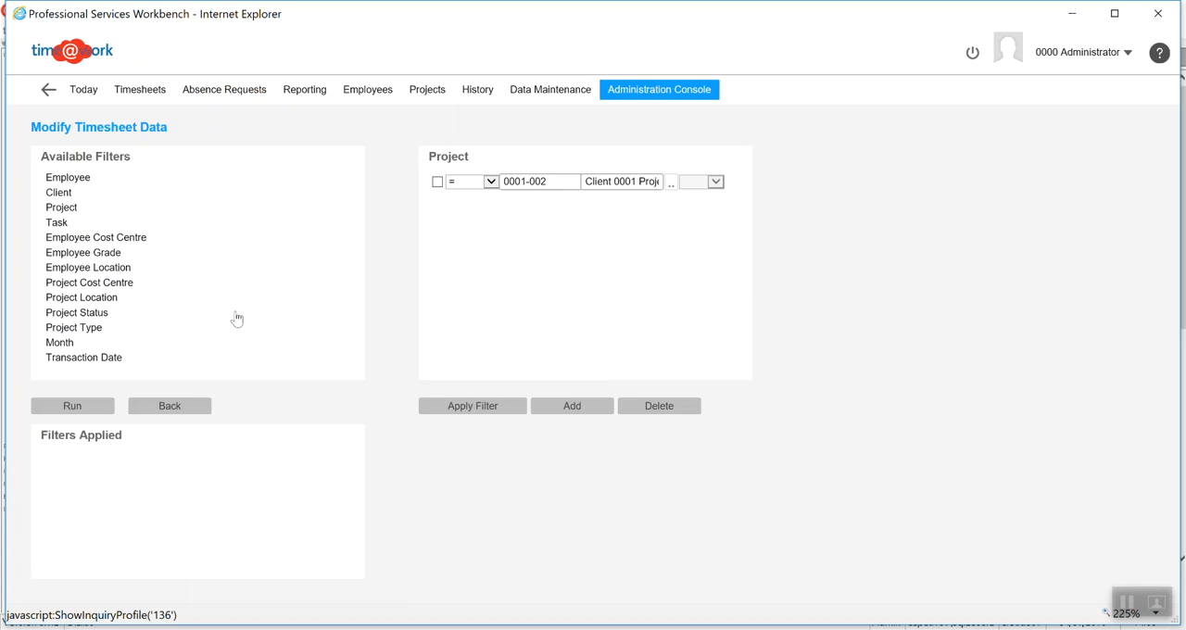
pyautogui.click(472, 408)
pyautogui.click(66, 407)
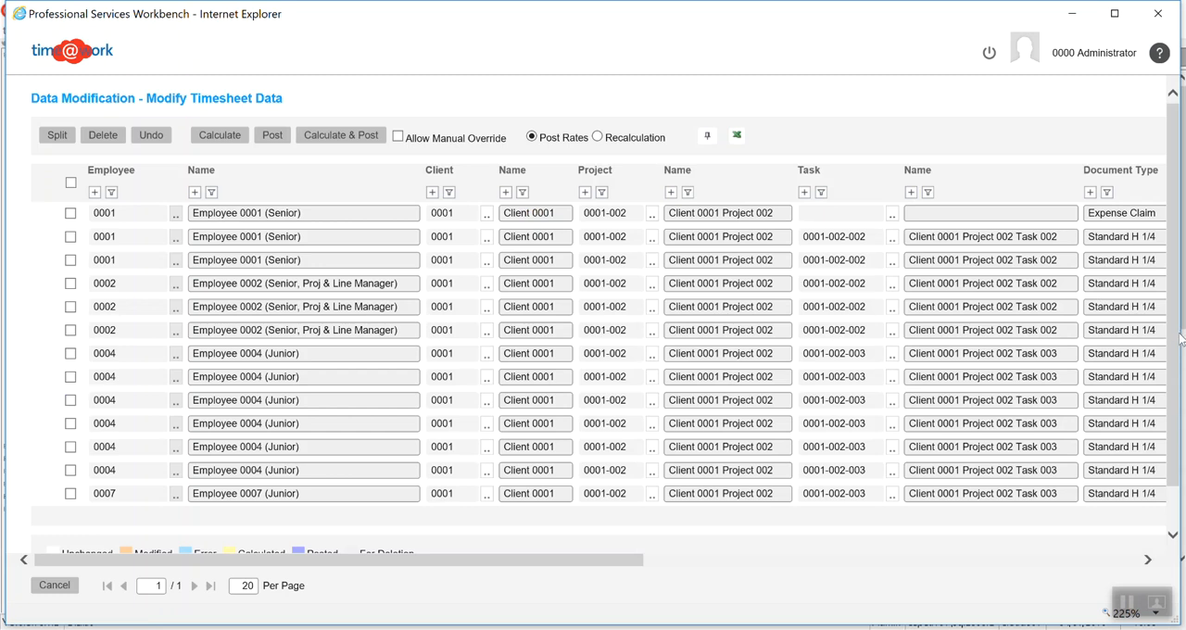
# Group the timesheet entries by employee name and expand the group for Employee 0002
pyautogui.scroll(-1, 1179, 339)
pyautogui.scroll(1, 1167, 442)
pyautogui.moveTo(450, 561); pyautogui.dragTo(455, 522)
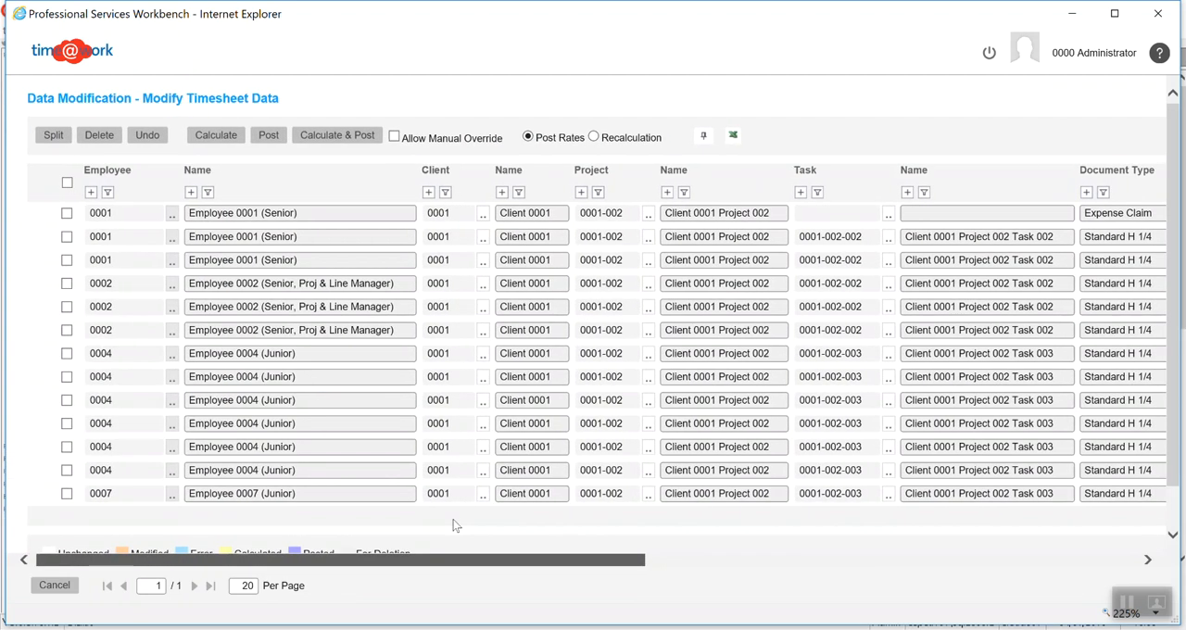
pyautogui.click(190, 191)
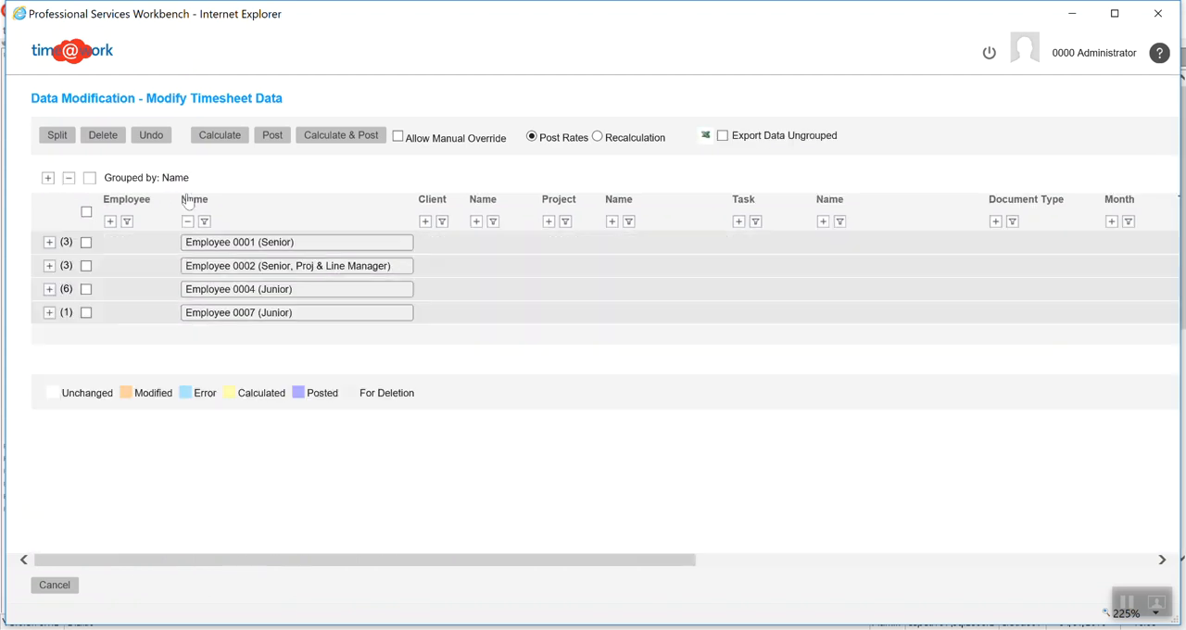
pyautogui.click(45, 266)
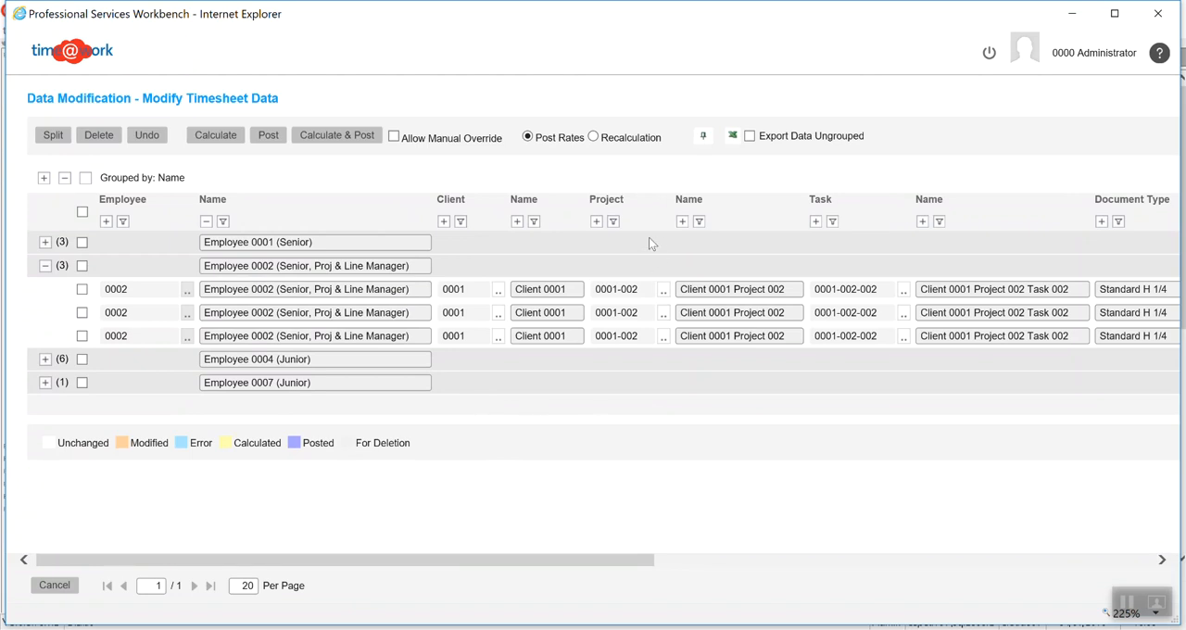
# Reassign Employee 0002's first timesheet entry to project 0001-001, then calculate and post it and check its hours and fees
pyautogui.click(664, 291)
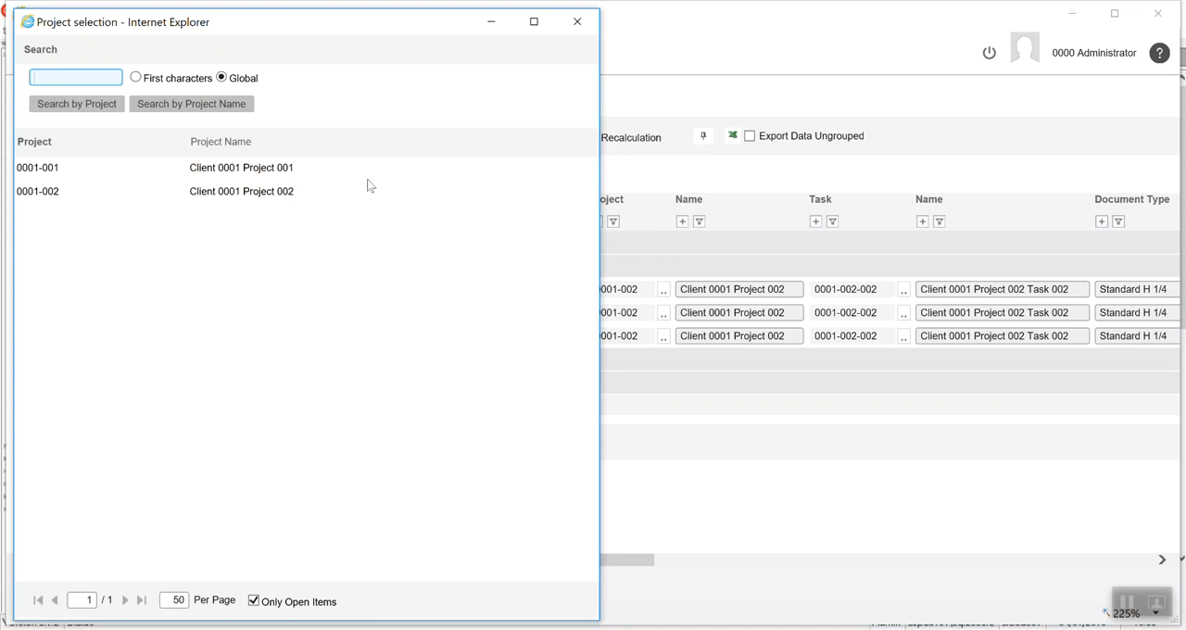
pyautogui.click(269, 168)
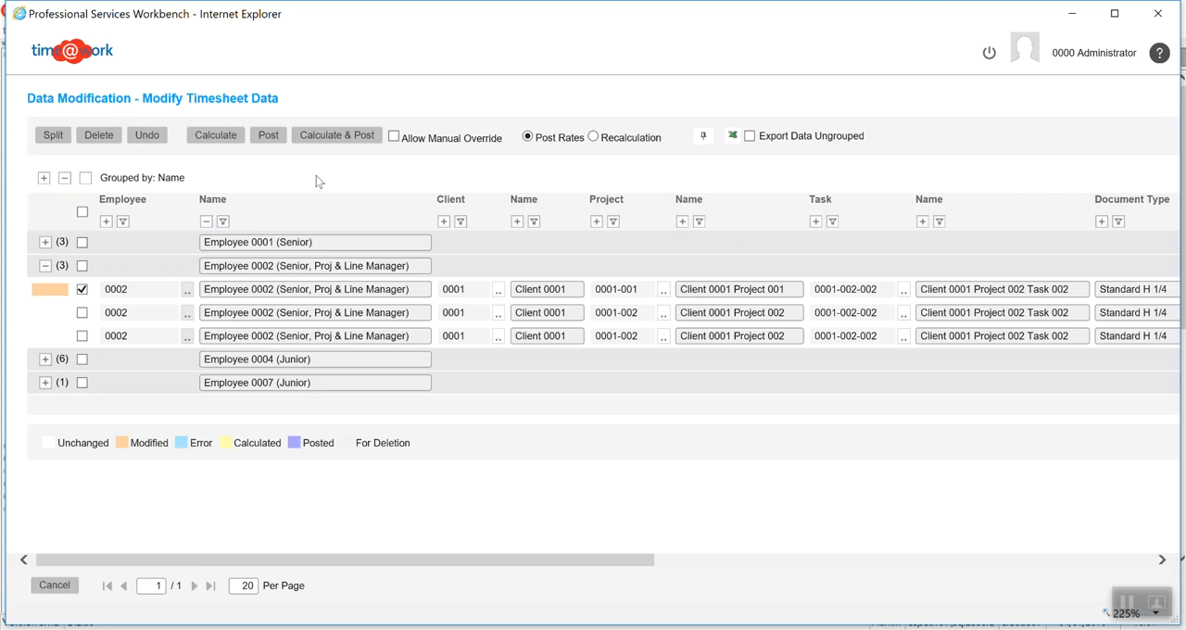
pyautogui.click(320, 137)
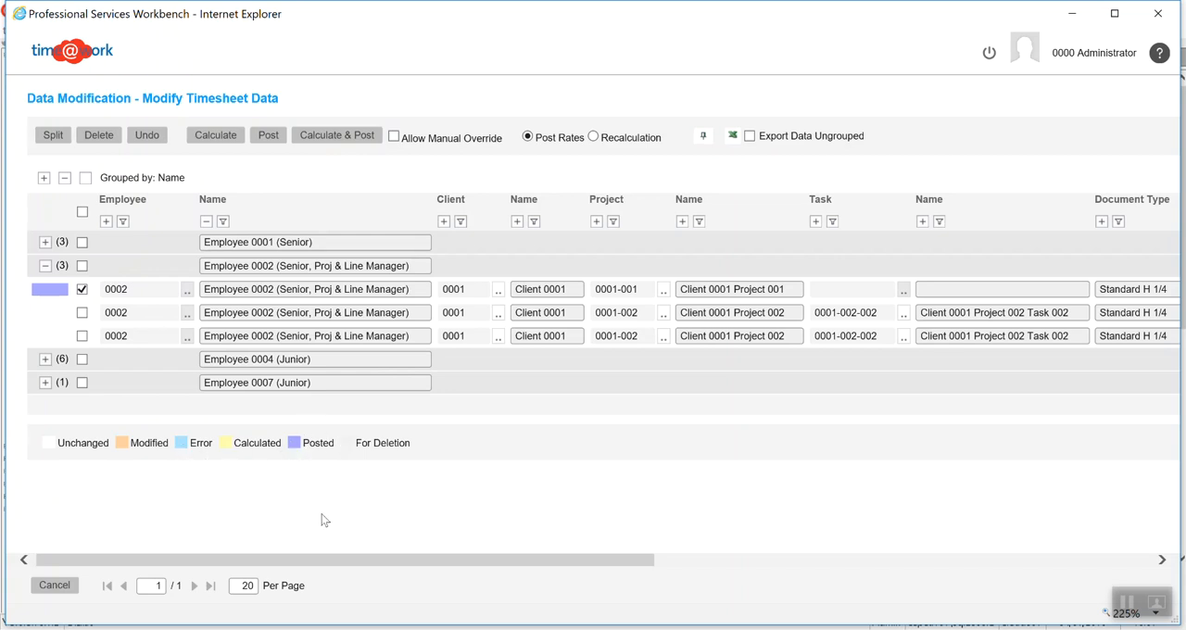
pyautogui.moveTo(244, 563); pyautogui.dragTo(845, 542)
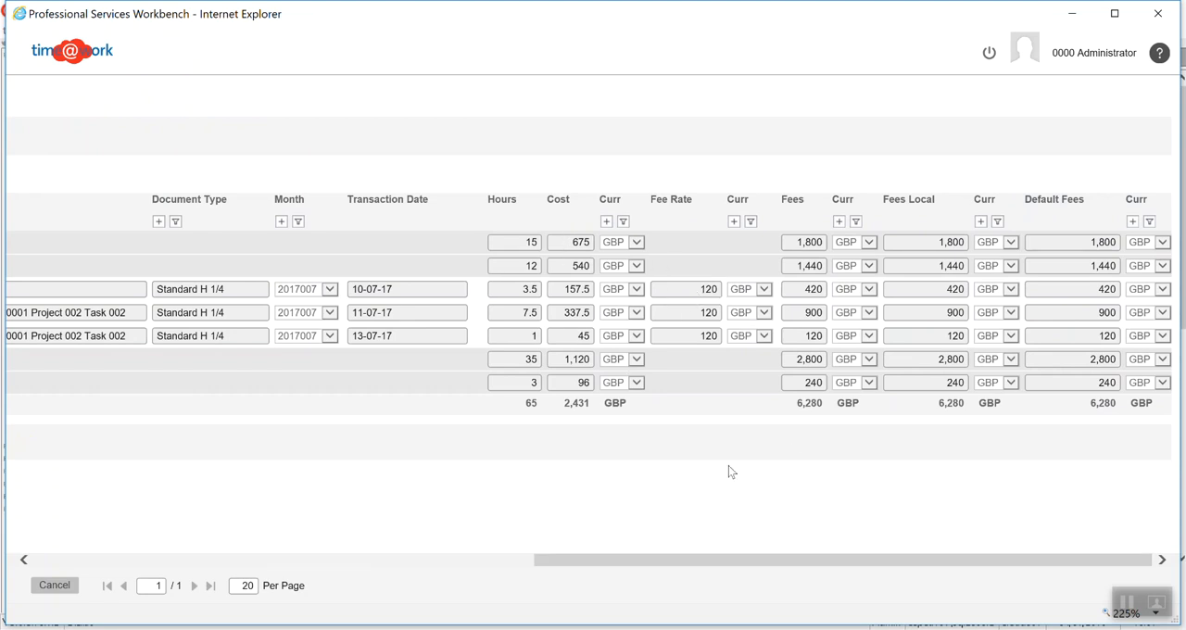
pyautogui.moveTo(788, 565); pyautogui.dragTo(235, 575)
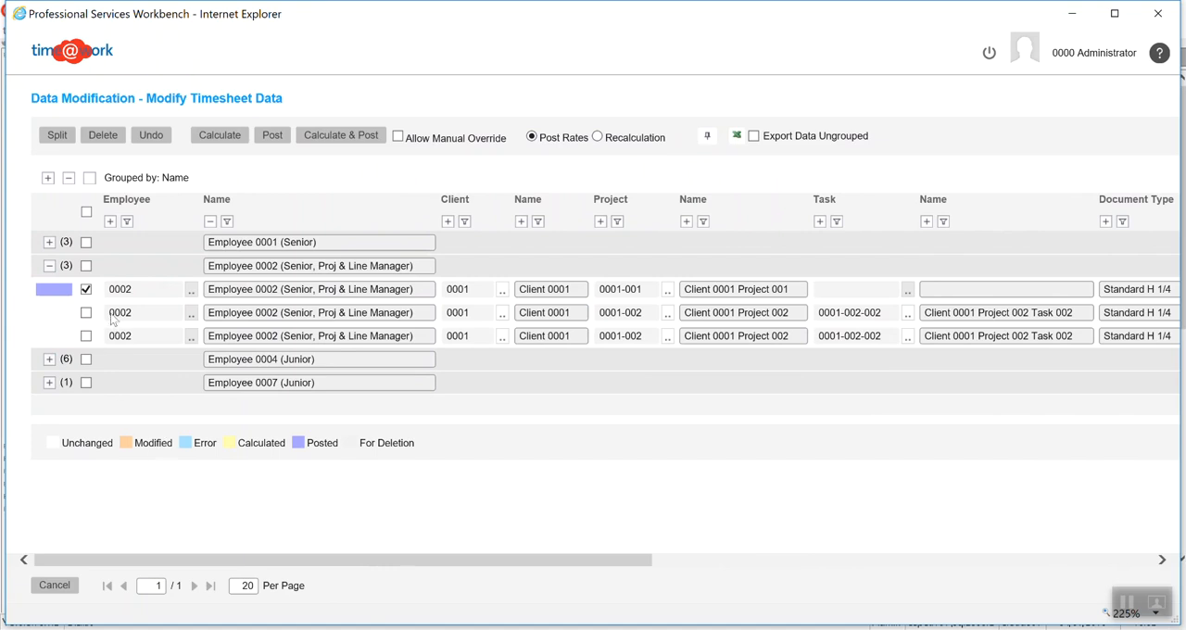
# Split Employee 0002's second timesheet entry by 5 hours
pyautogui.click(86, 289)
pyautogui.click(56, 135)
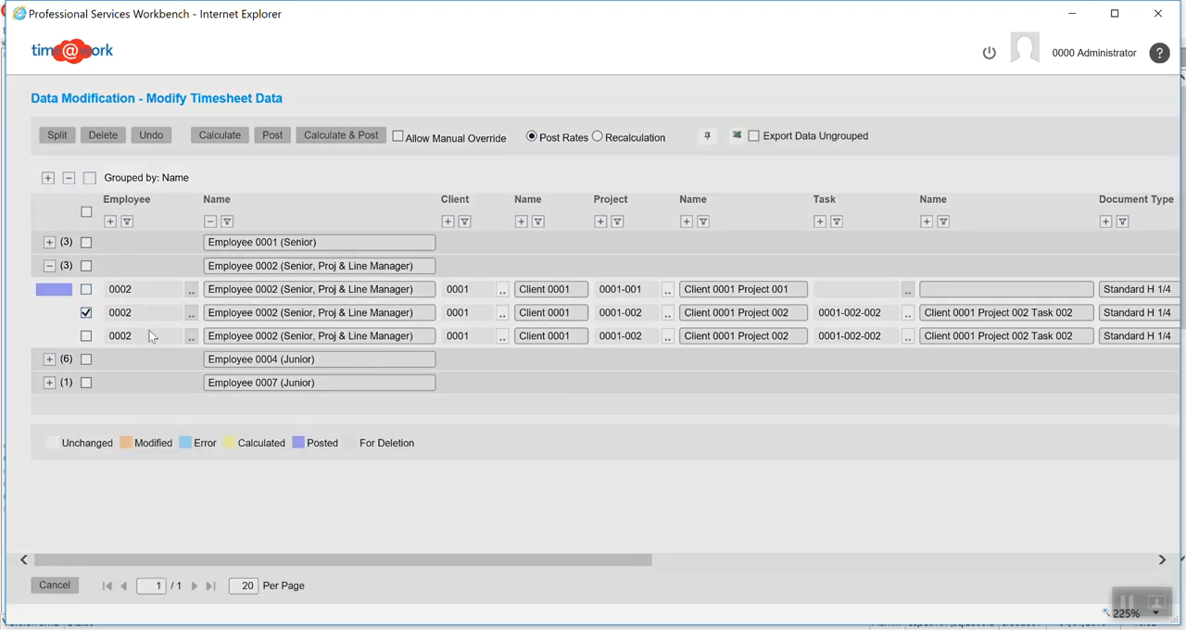
pyautogui.click(631, 353)
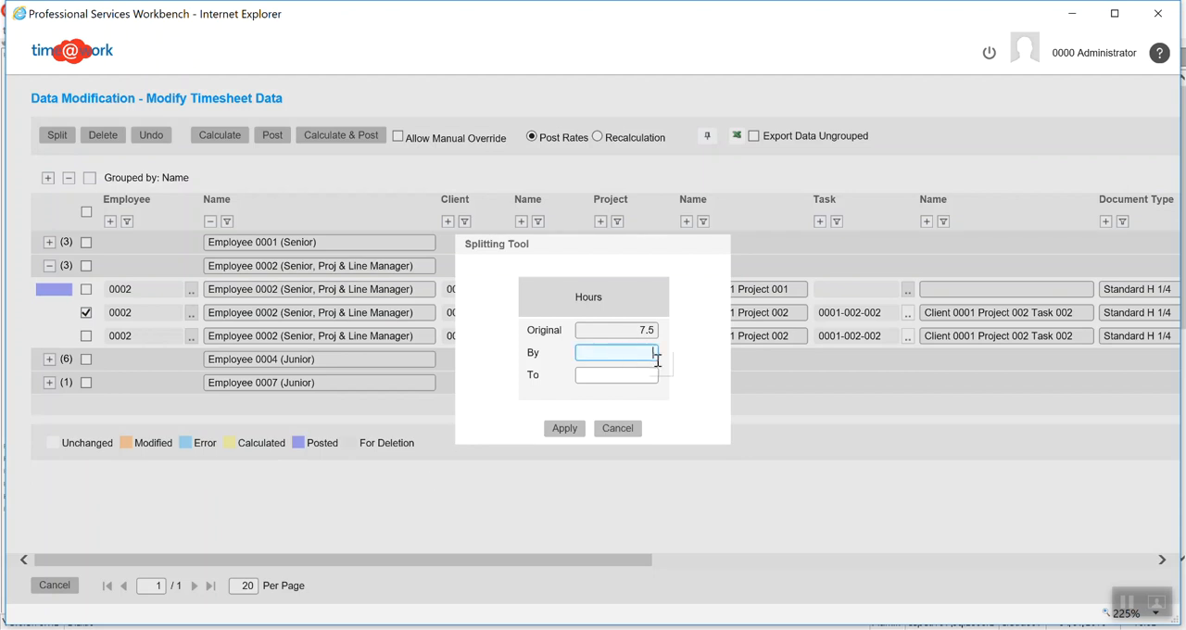
pyautogui.write('5')
pyautogui.click(566, 429)
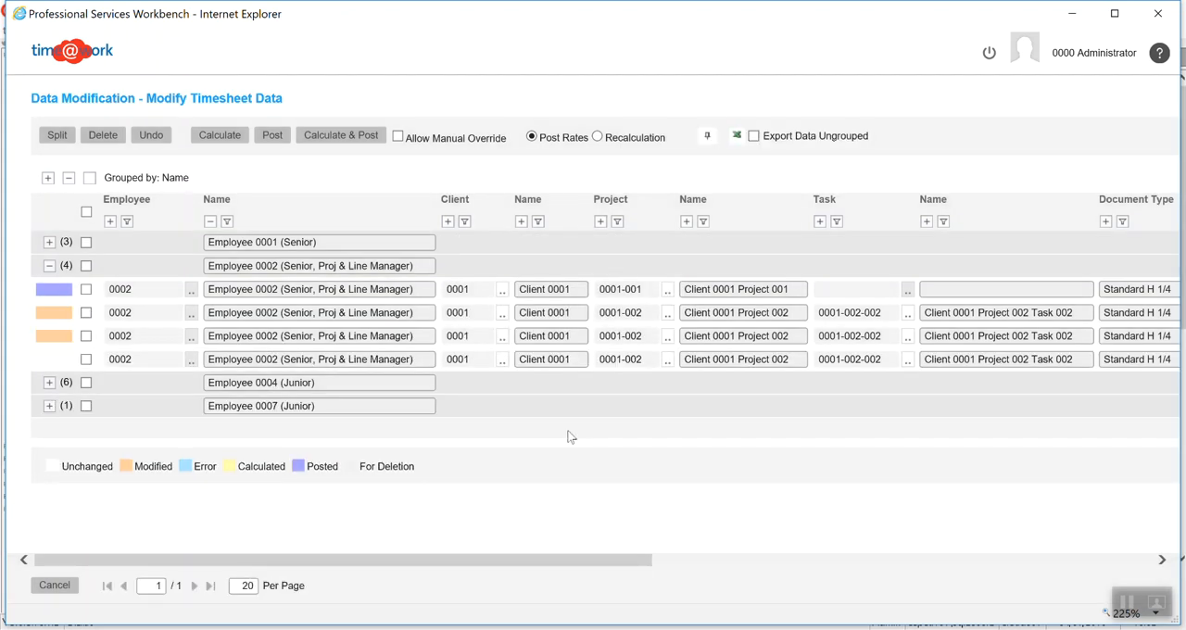
# Reassign the second of the two split rows to project 0001-001, and calculate and post both split rows
pyautogui.click(667, 342)
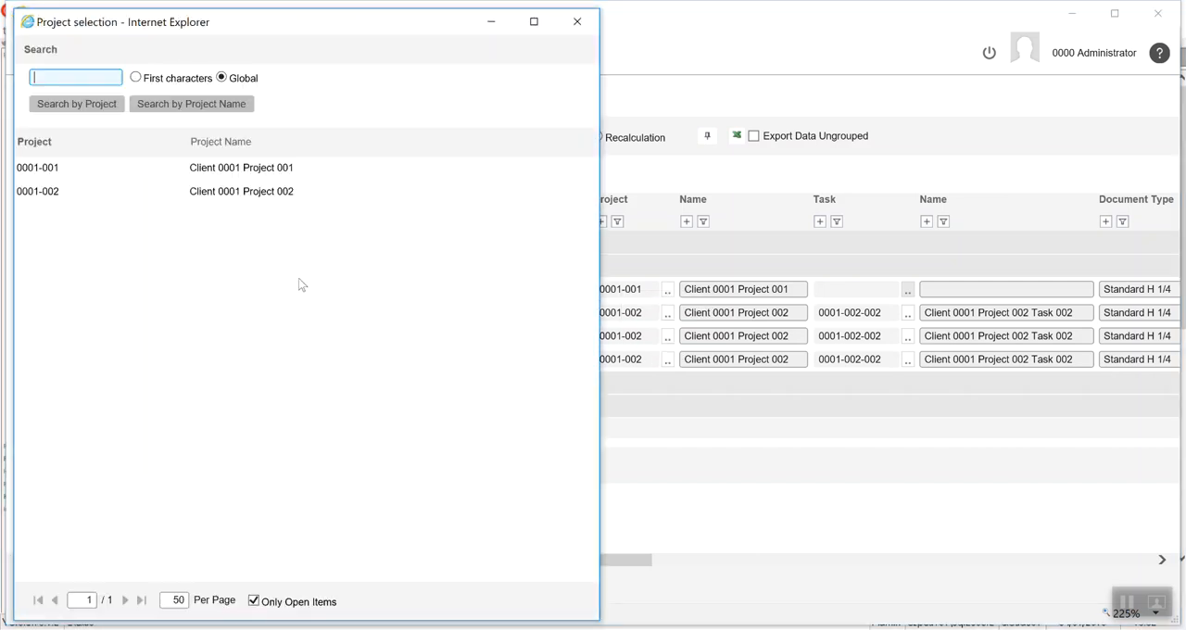
pyautogui.click(256, 169)
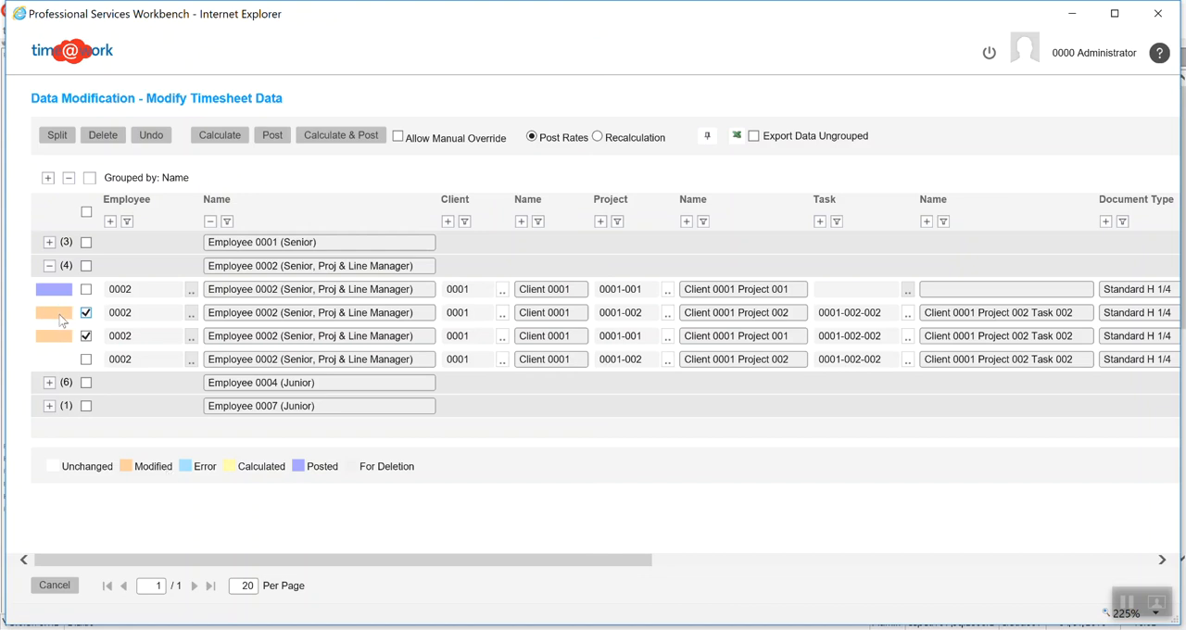
pyautogui.click(86, 313)
pyautogui.click(87, 337)
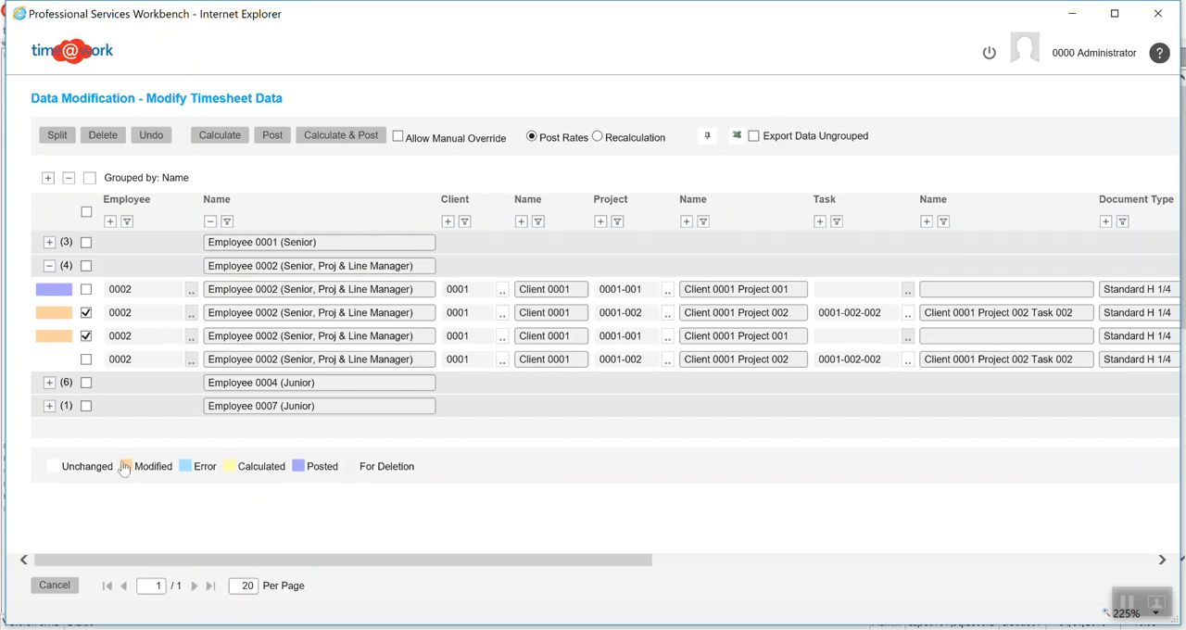
pyautogui.click(324, 139)
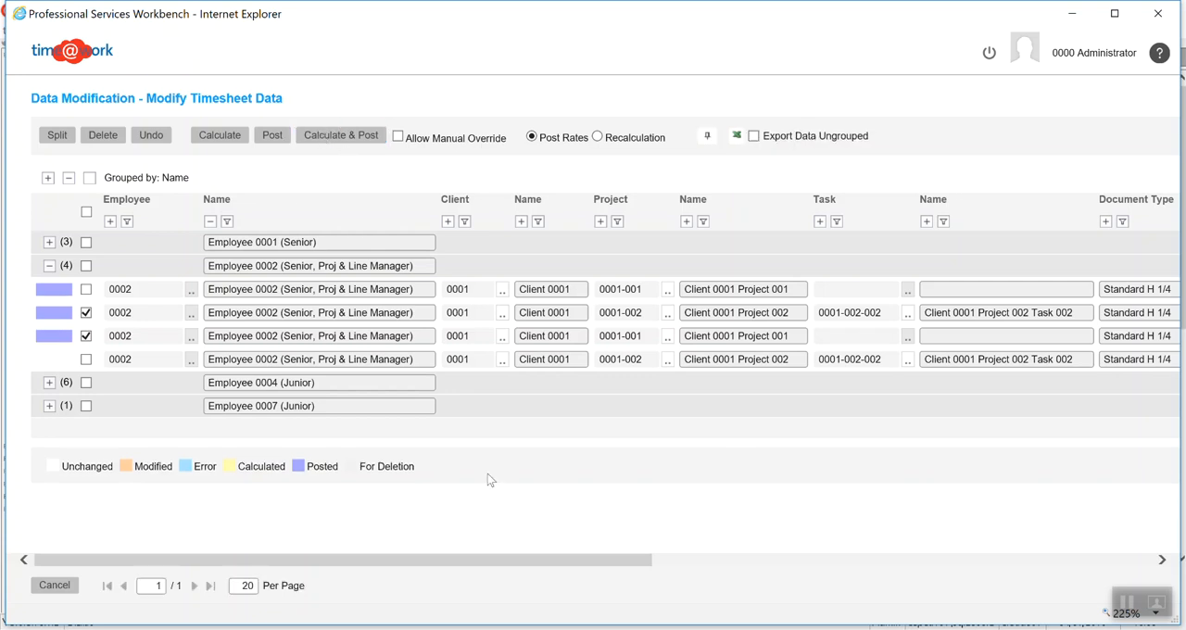
pyautogui.moveTo(338, 565); pyautogui.dragTo(620, 563)
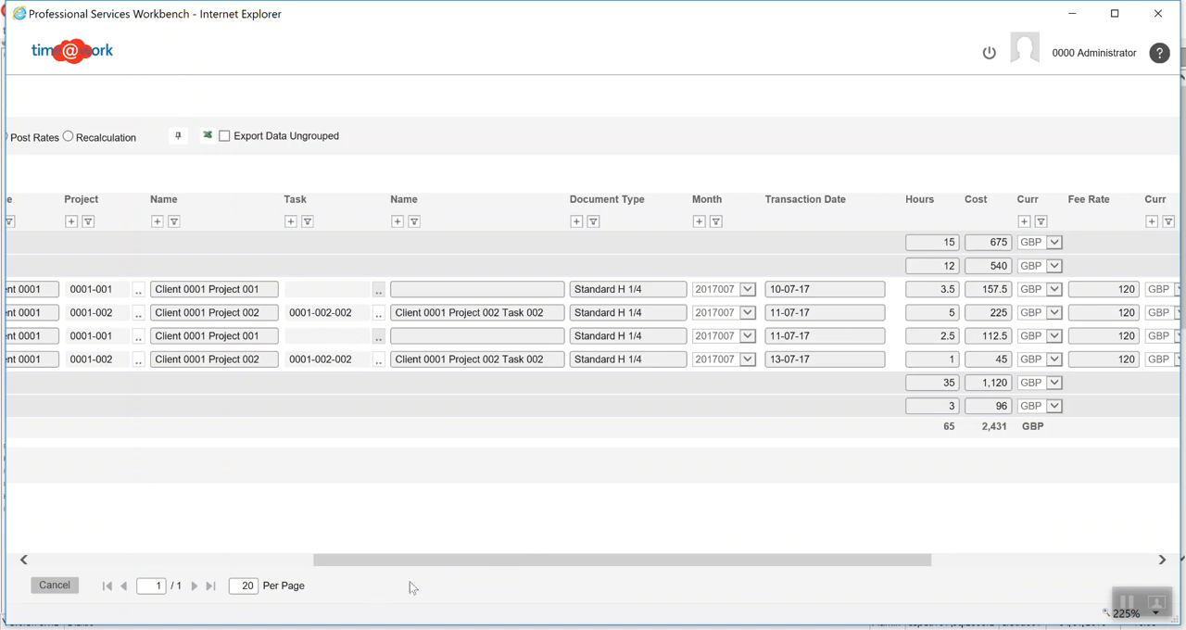
pyautogui.moveTo(497, 566); pyautogui.dragTo(193, 570)
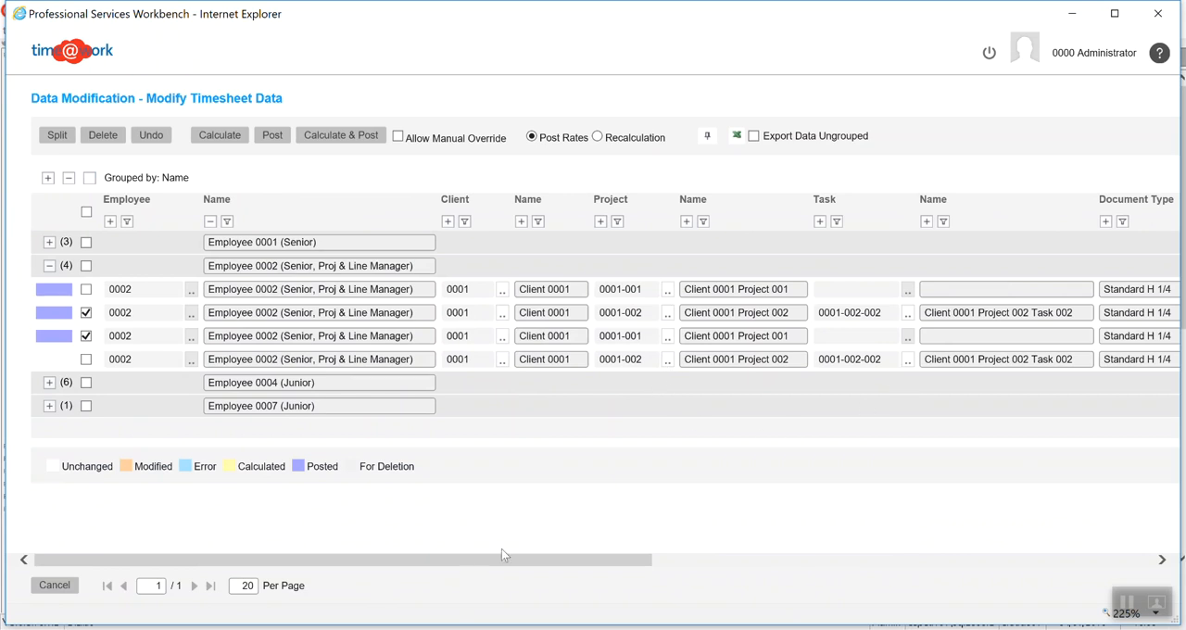
# Leave the timesheet data grid and delete the 0001-002 value from the project filter
pyautogui.click(53, 591)
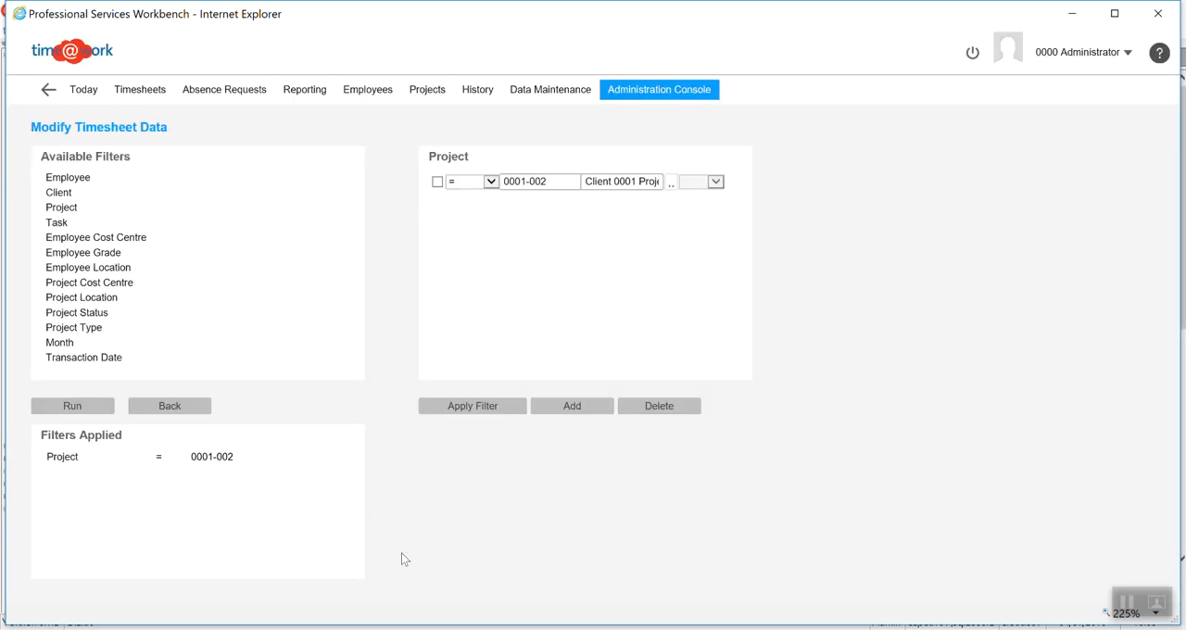
pyautogui.click(438, 182)
pyautogui.click(662, 412)
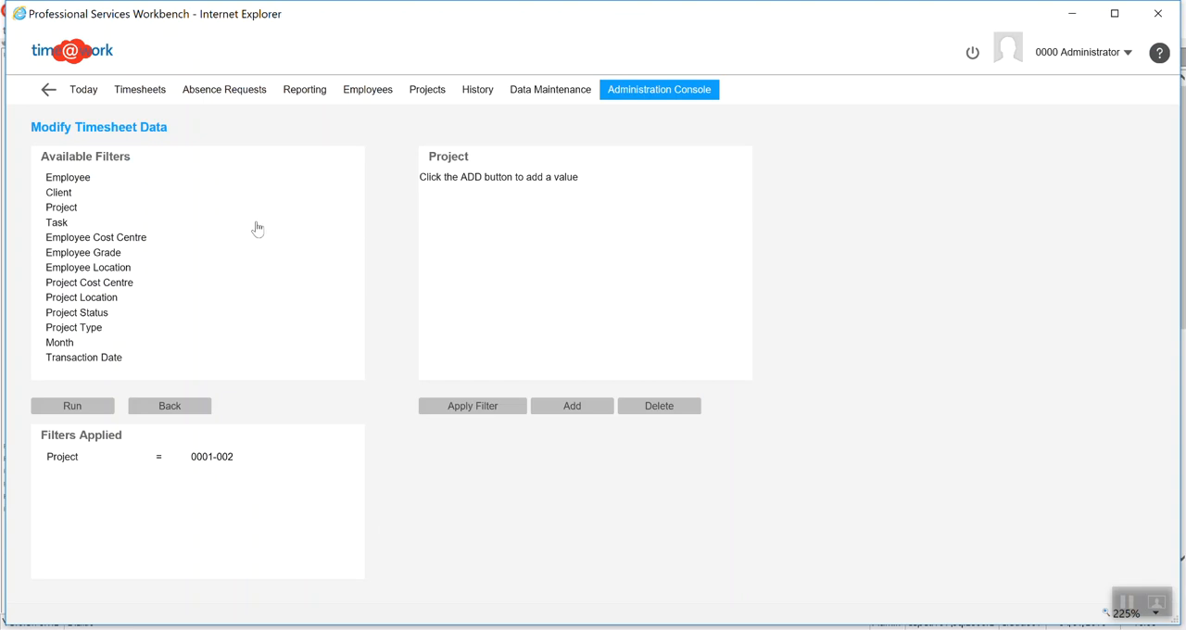
# Set the hourly cost of Employee 0001 to 48 in the employee's analysis values, save the record and close the employee list
pyautogui.click(362, 98)
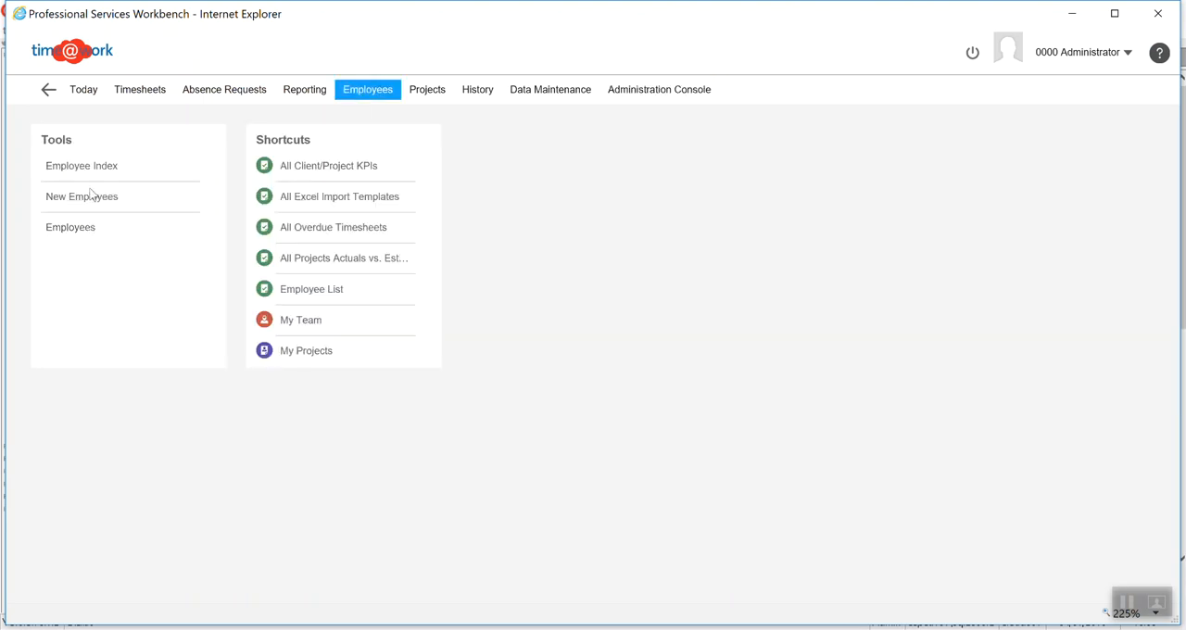
pyautogui.click(73, 230)
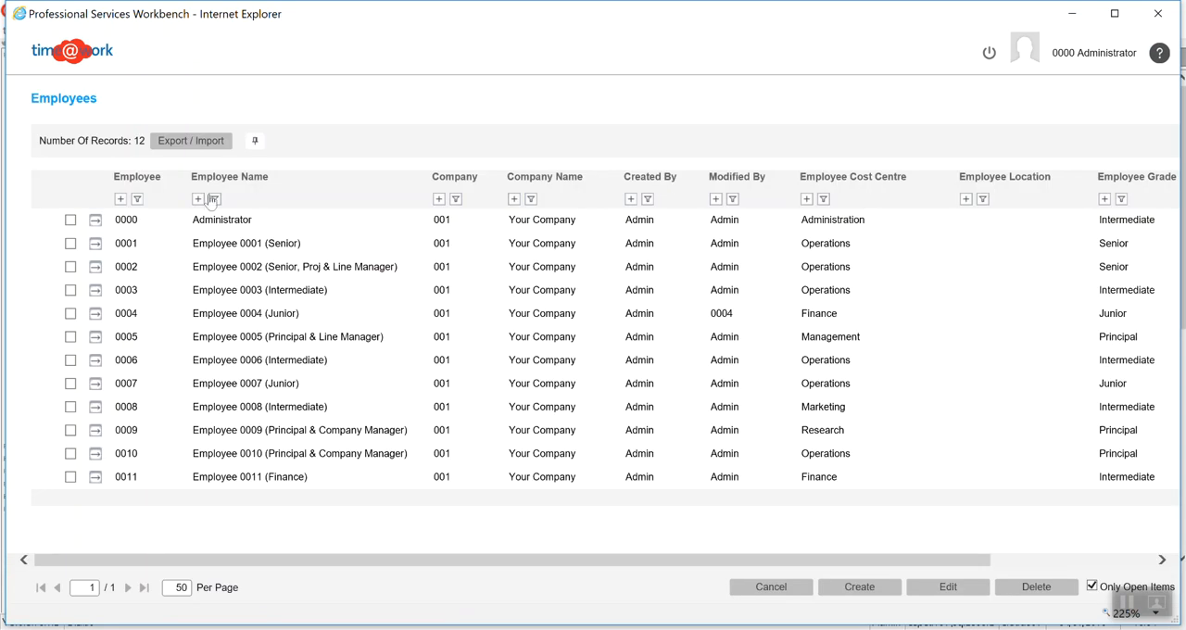
pyautogui.click(96, 247)
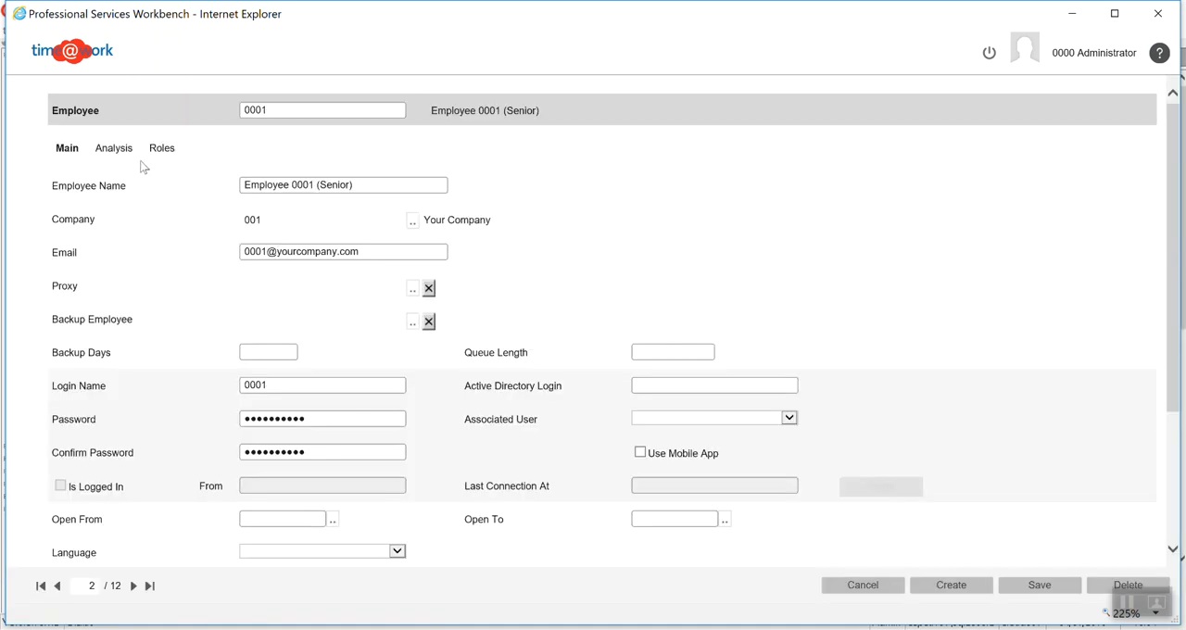
pyautogui.click(124, 153)
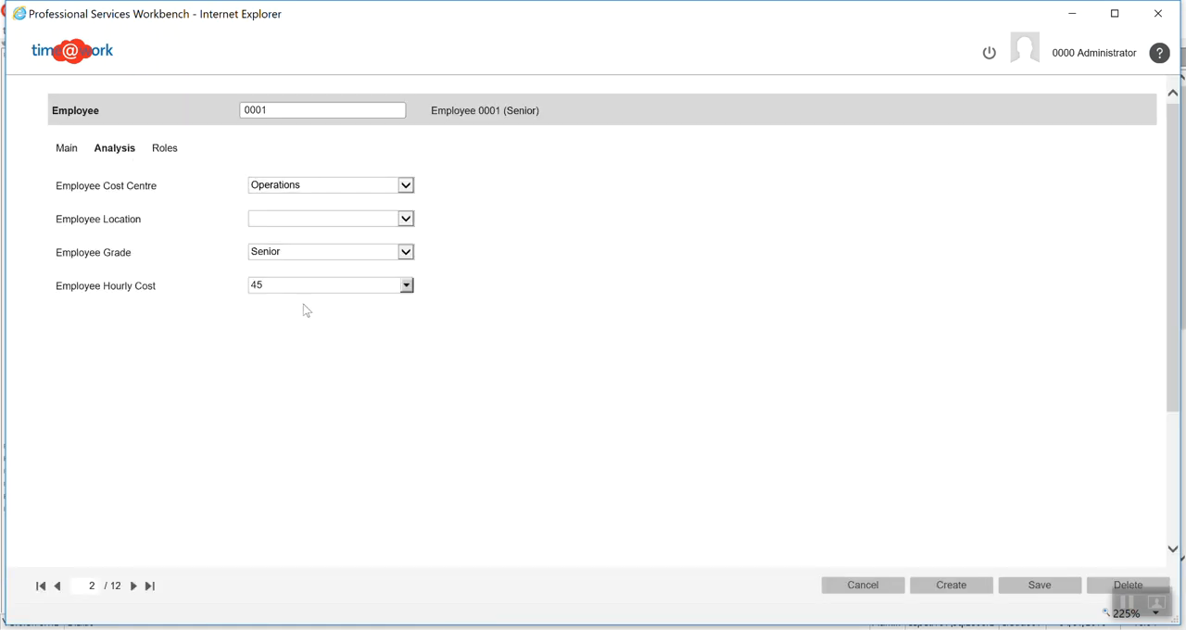
pyautogui.click(282, 287)
pyautogui.write('48')
pyautogui.click(1057, 588)
pyautogui.click(879, 589)
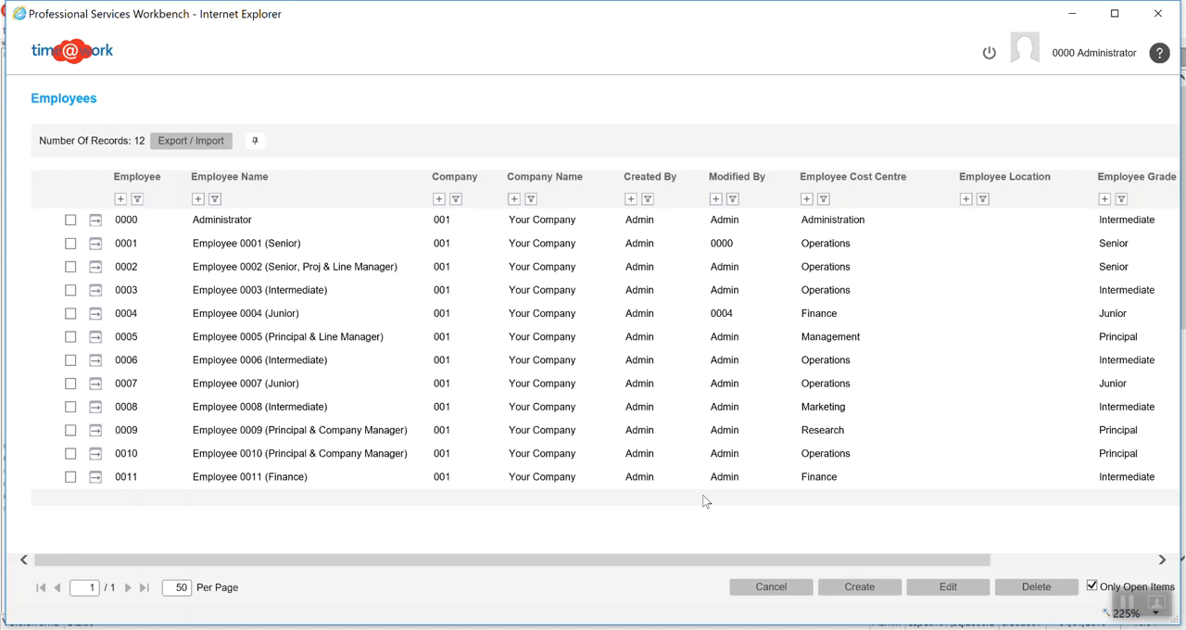
pyautogui.click(771, 590)
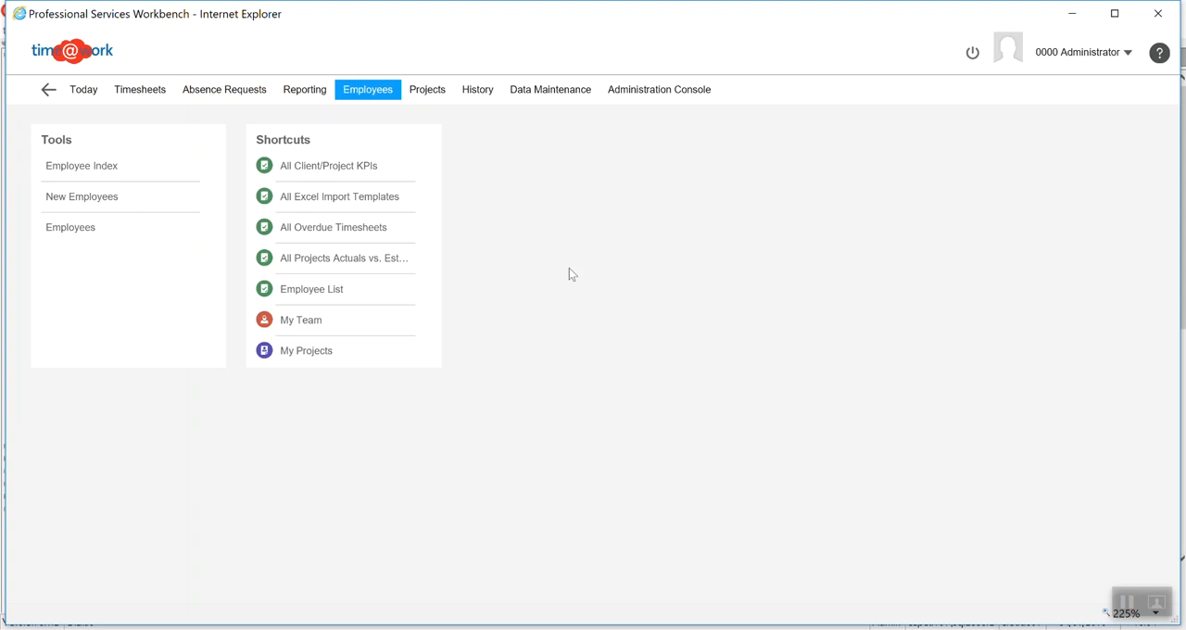
# Open the Modify Timesheet Data profile from the administration console's data modification tool
pyautogui.click(562, 94)
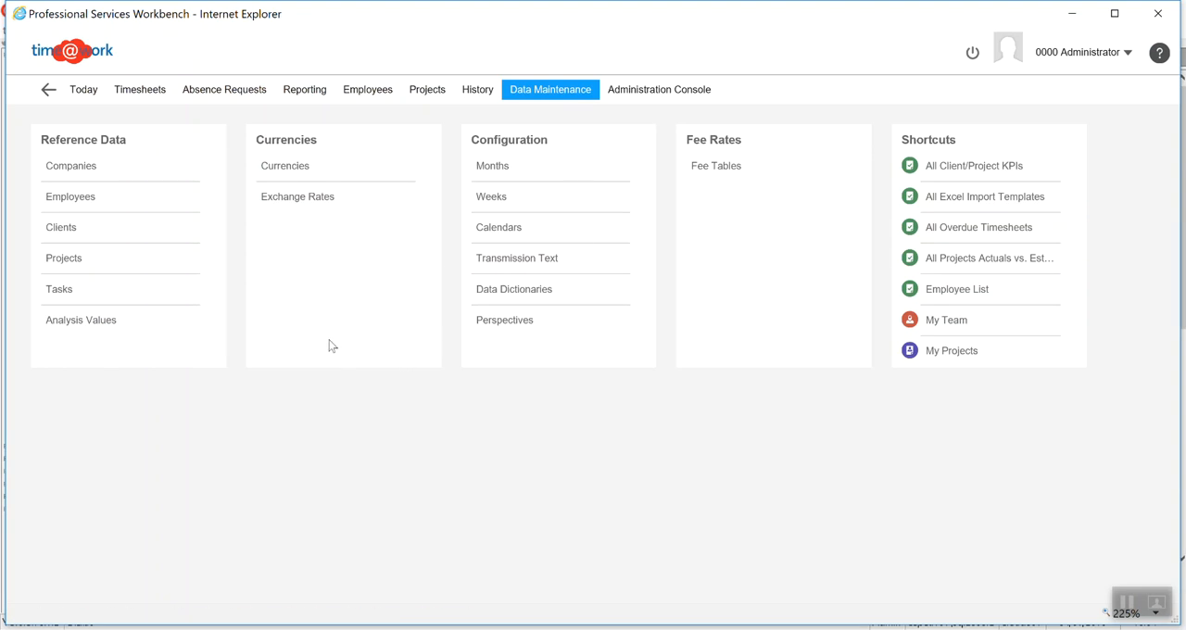
pyautogui.click(642, 95)
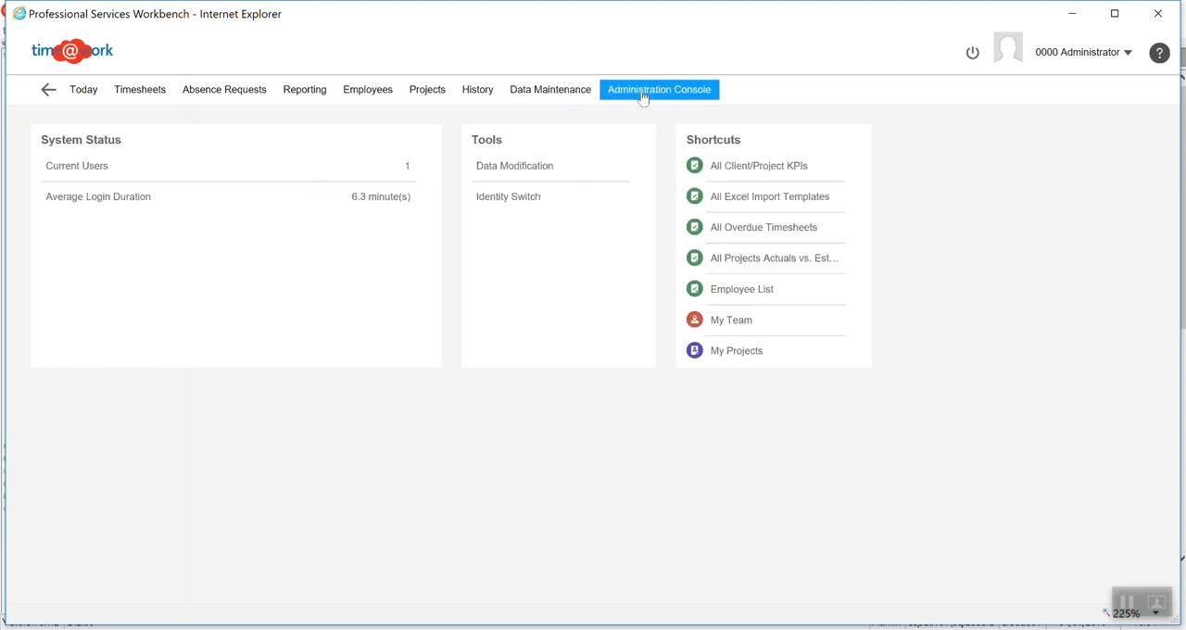
pyautogui.click(505, 168)
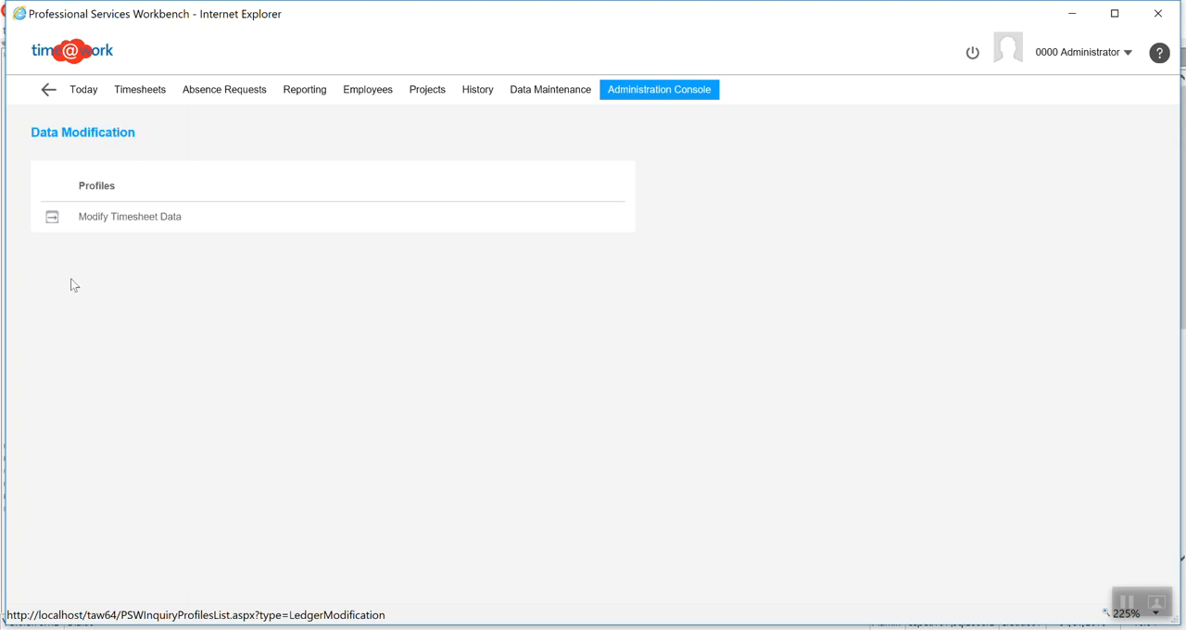
pyautogui.click(52, 217)
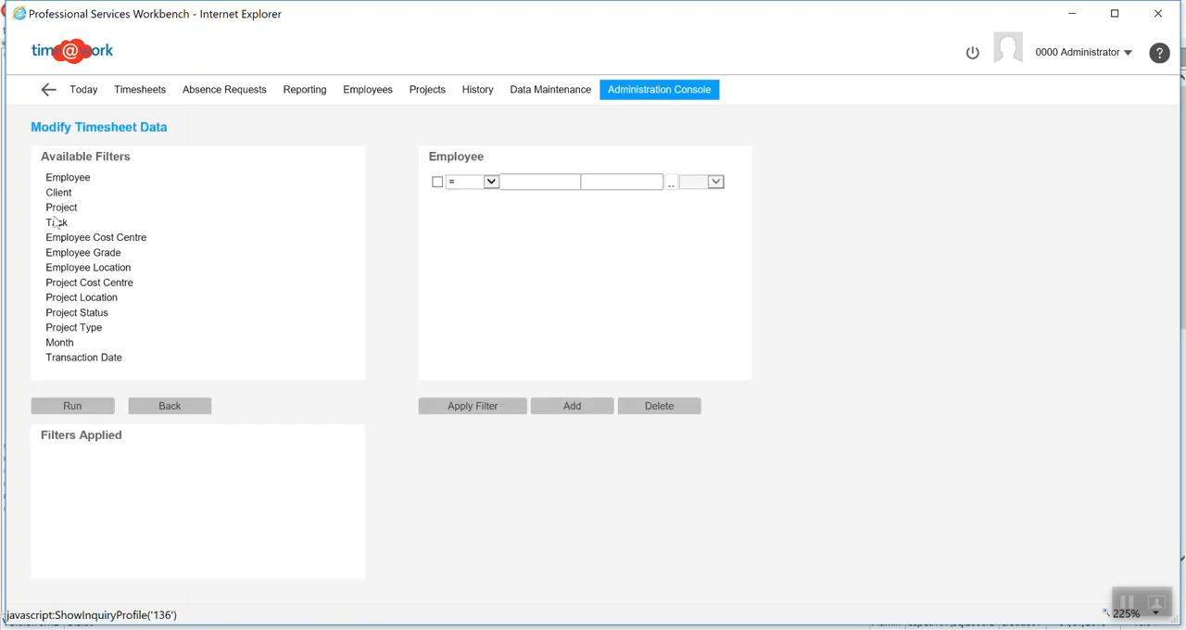
# Filter the timesheet data to Employee 0001, apply the filter and run the profile
pyautogui.click(671, 185)
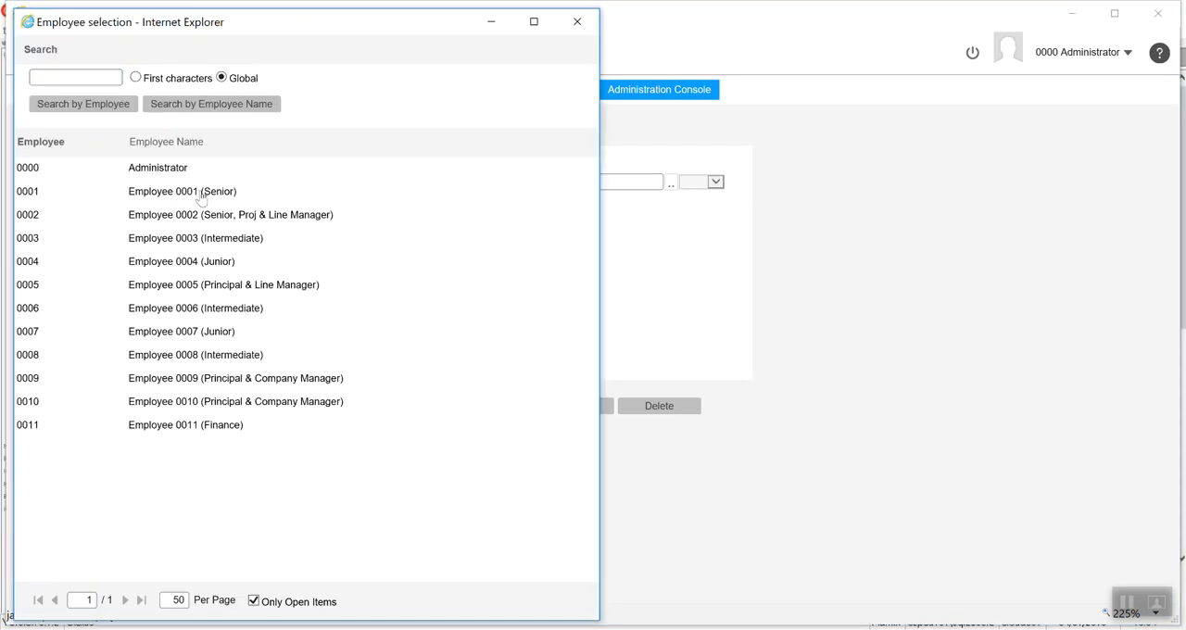
pyautogui.click(200, 192)
pyautogui.click(495, 410)
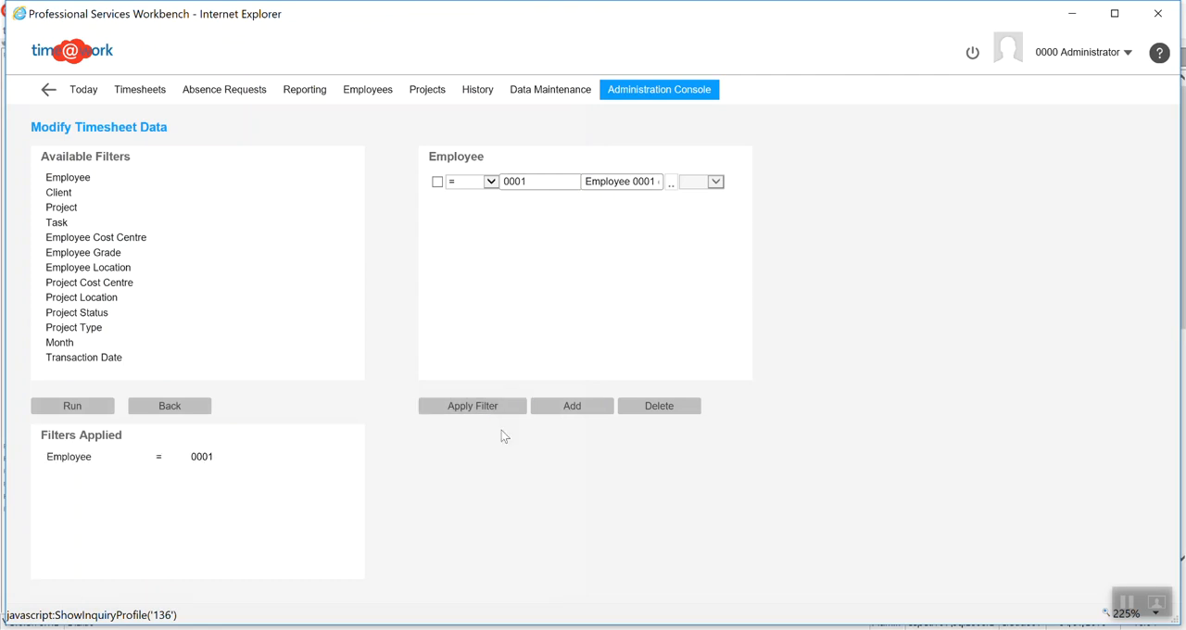
pyautogui.click(74, 405)
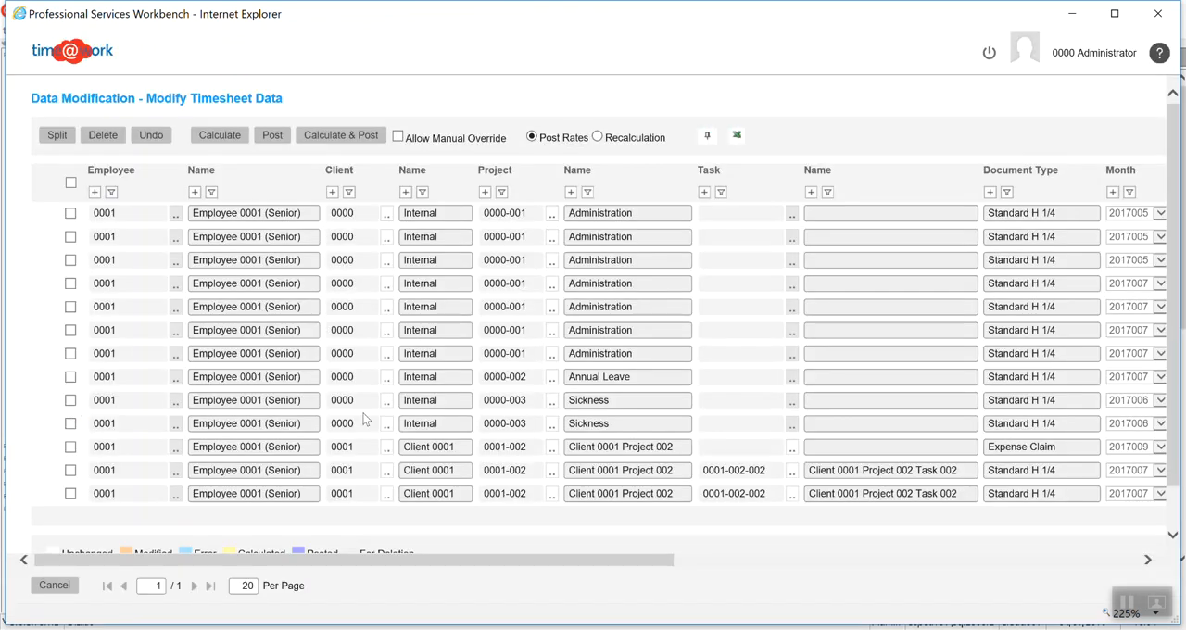
# Select all of Employee 0001's entries, calculate and post them with the Post Rates option, and review their costs
pyautogui.moveTo(455, 558); pyautogui.dragTo(783, 568)
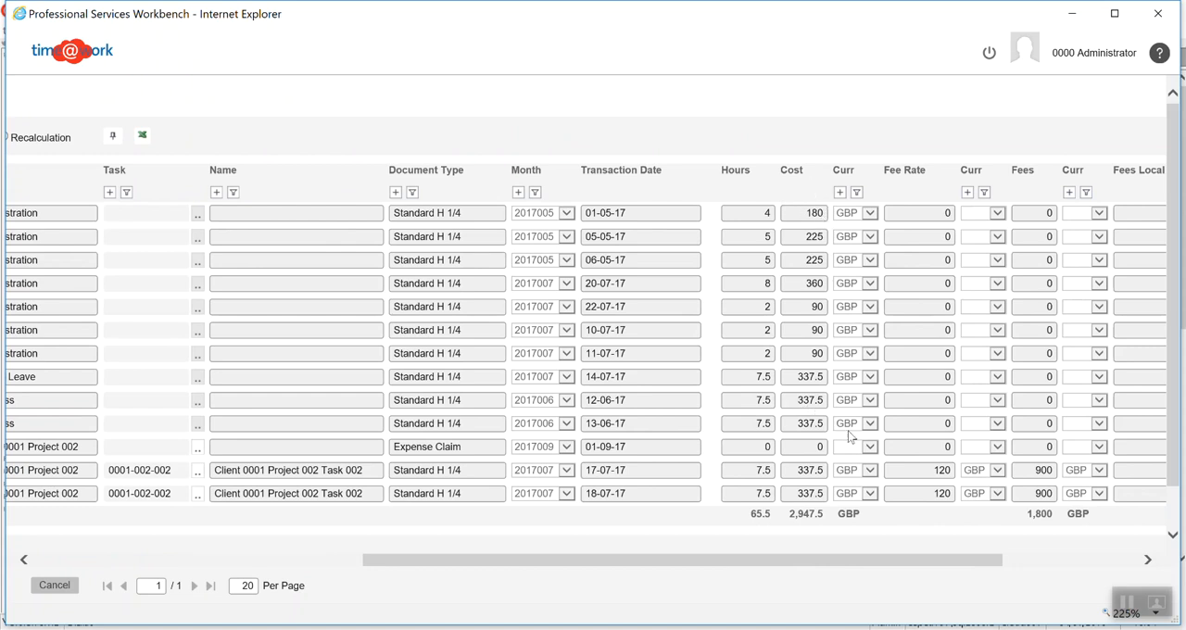
pyautogui.moveTo(947, 563); pyautogui.dragTo(577, 543)
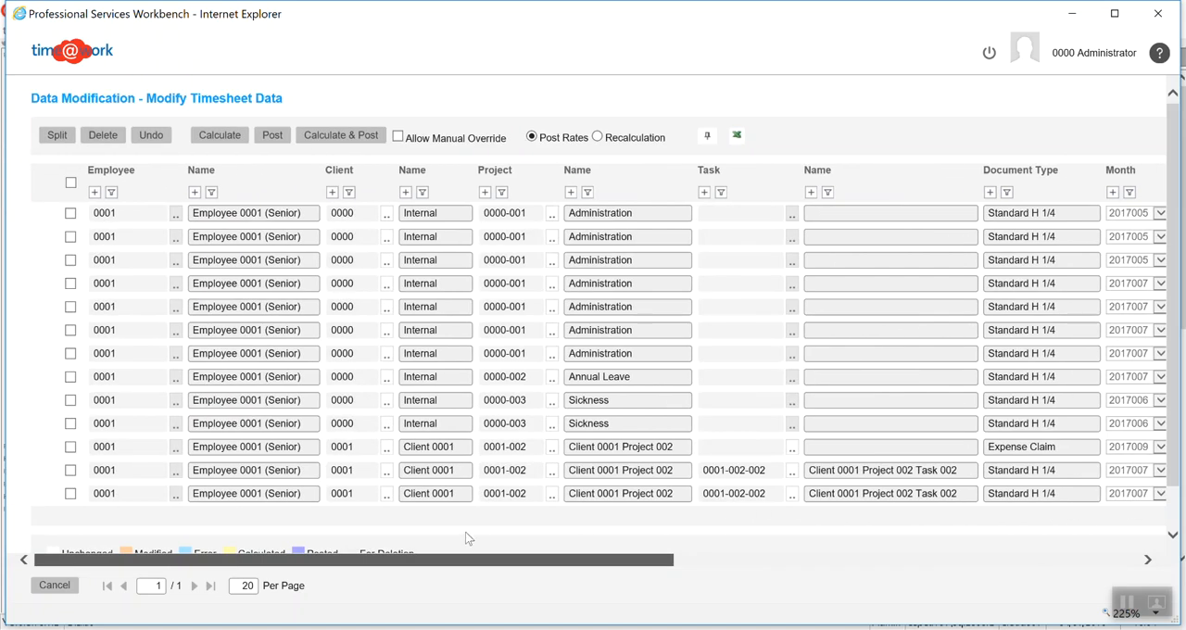
pyautogui.click(70, 183)
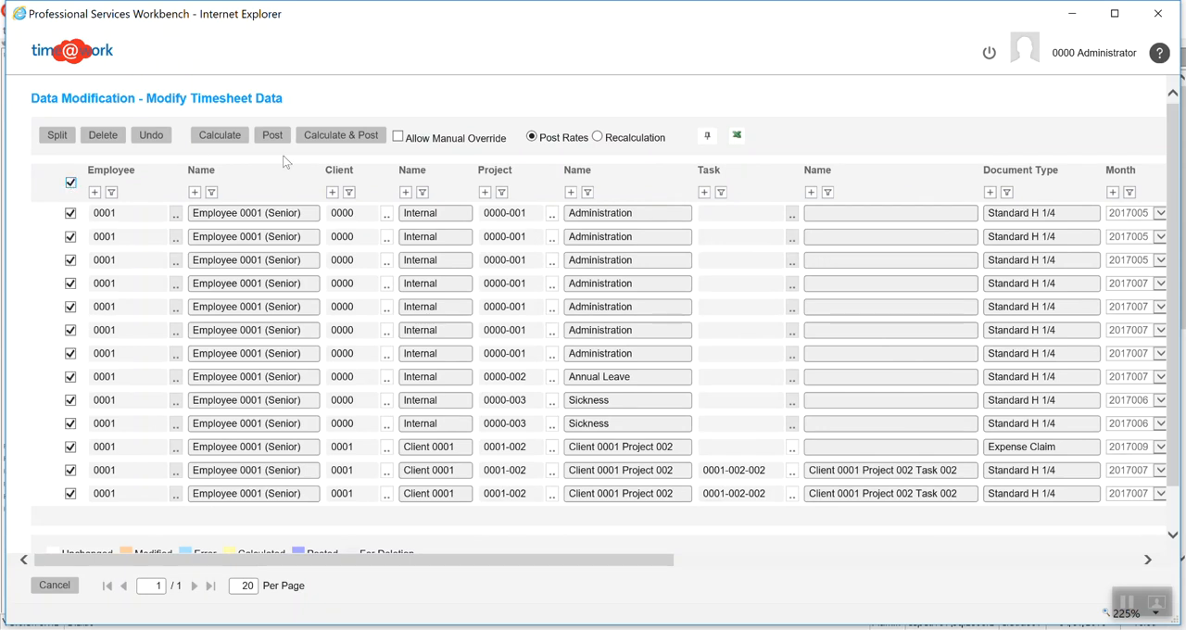
pyautogui.click(337, 139)
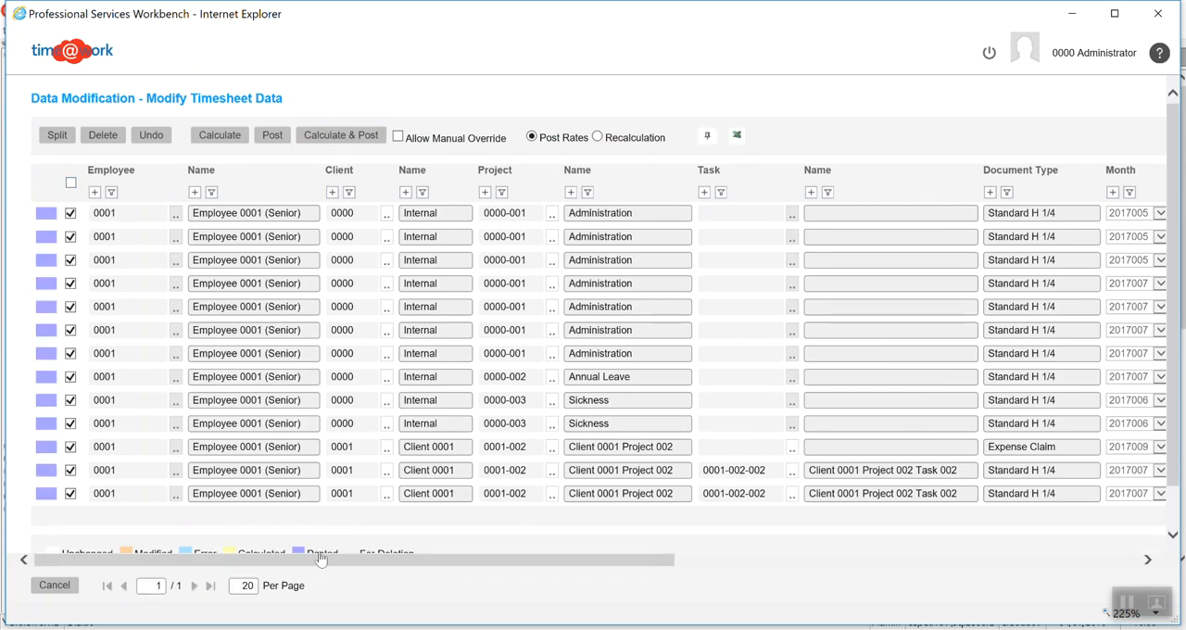
pyautogui.moveTo(323, 565); pyautogui.dragTo(640, 581)
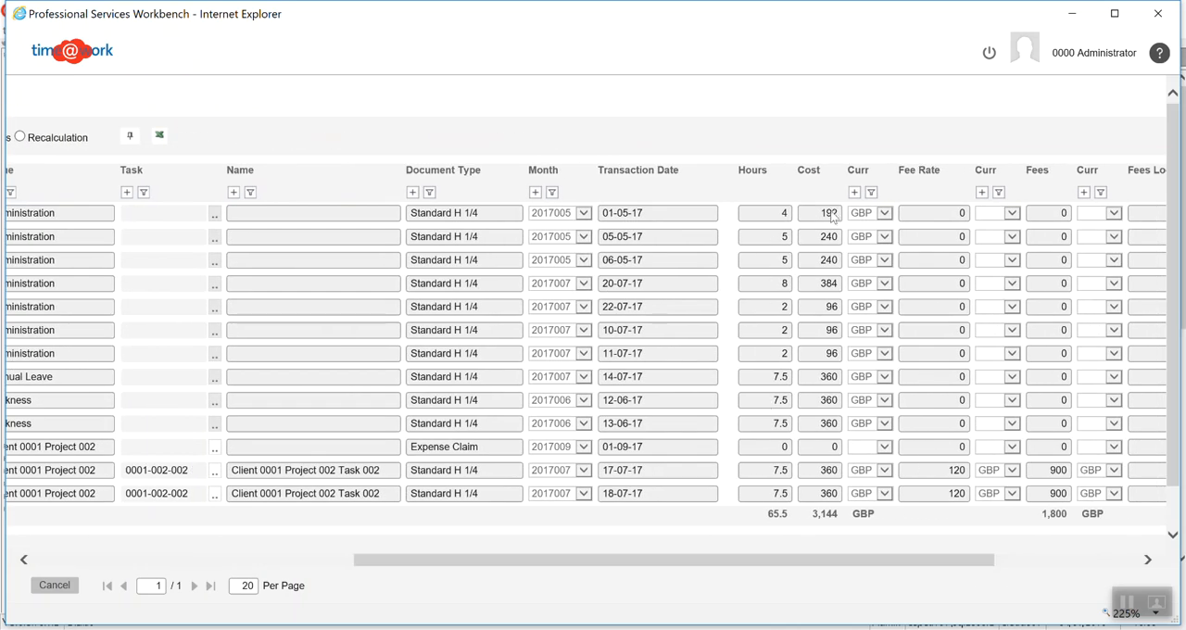
pyautogui.moveTo(753, 565); pyautogui.dragTo(380, 567)
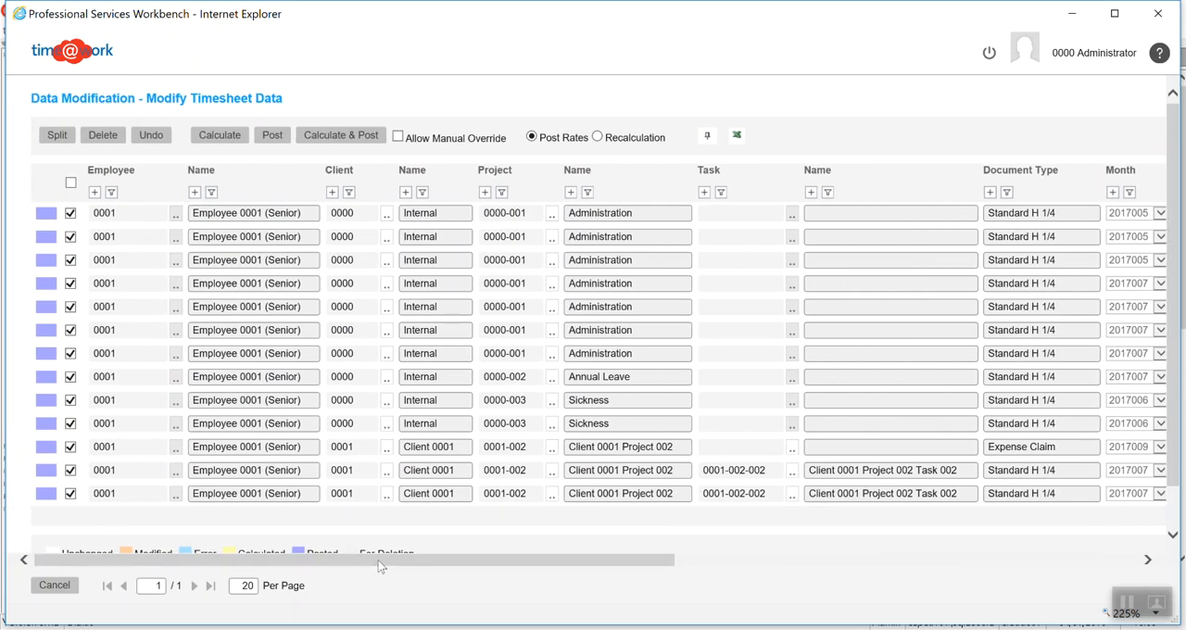